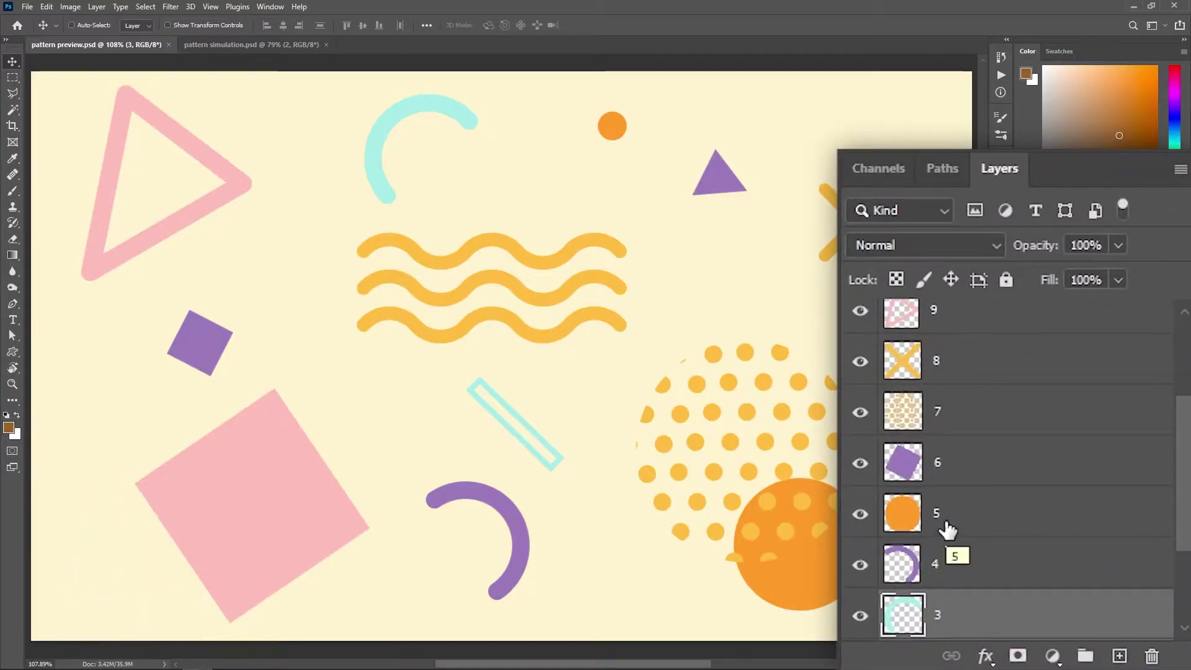
{"action": "scroll", "coordinate": [947, 533], "scroll_direction": "up", "scroll_amount": 3}
{"action": "scroll", "coordinate": [944, 526], "scroll_direction": "down", "scroll_amount": 6}
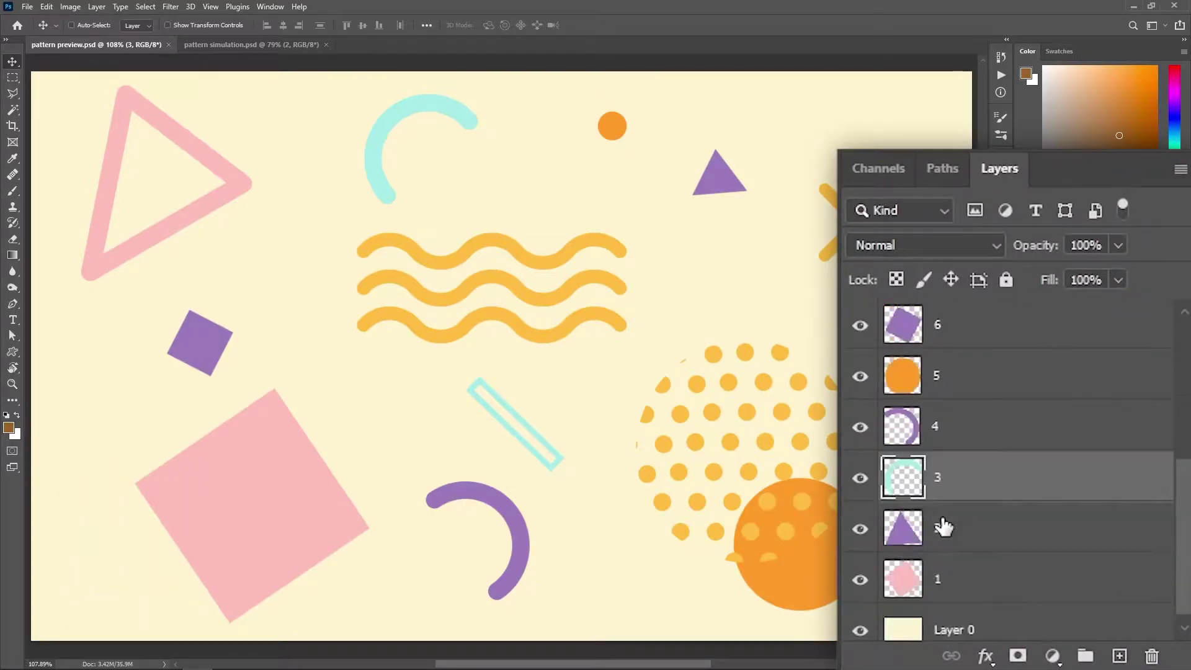
Select the cream background Layer 0 in the Layers panel.
{"action": "left_click", "coordinate": [972, 633]}
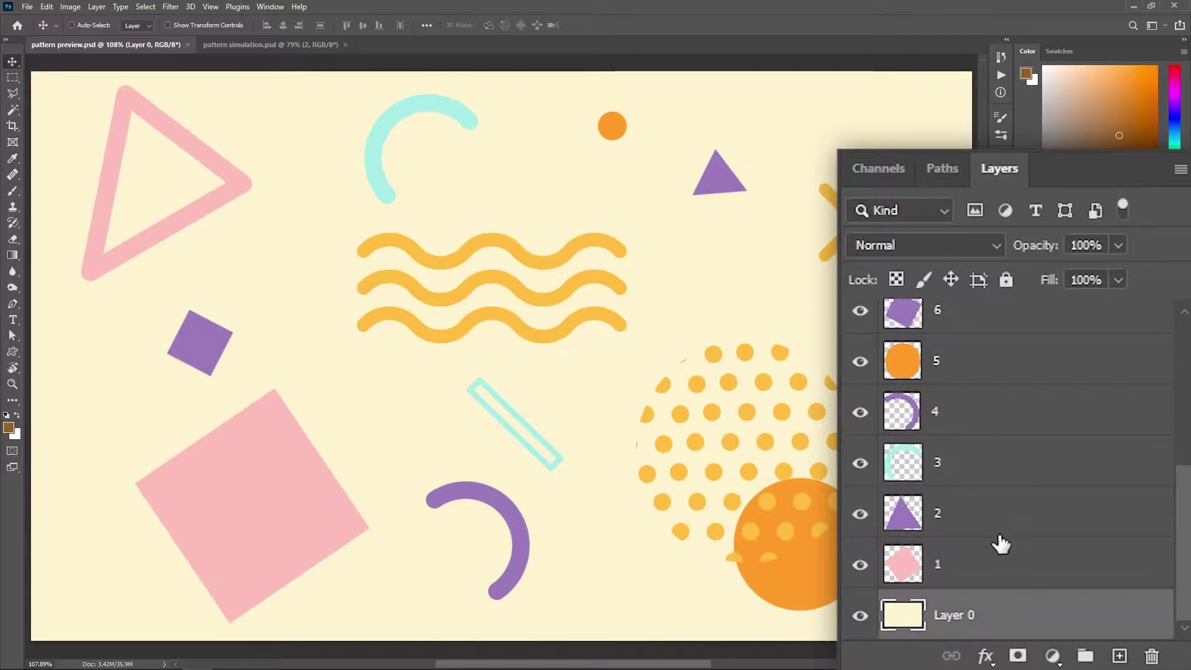
Enable Pattern Preview past the smart-object warning and zoom out to view many repeats.
{"action": "left_click", "coordinate": [211, 8]}
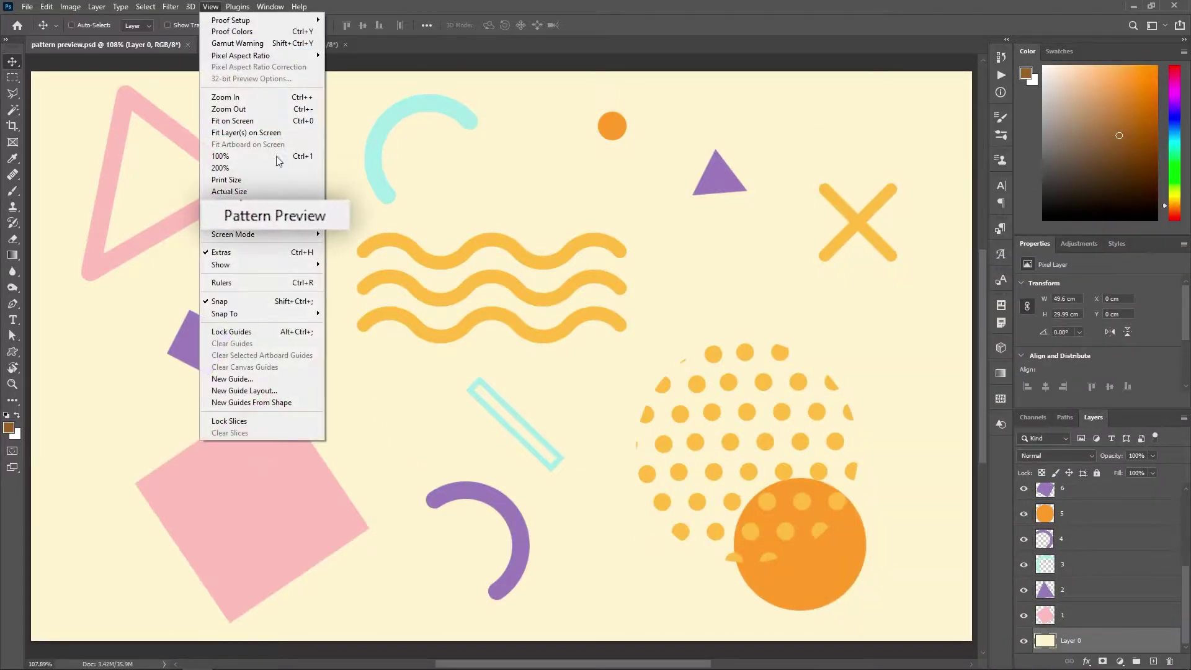
{"action": "left_click", "coordinate": [279, 216]}
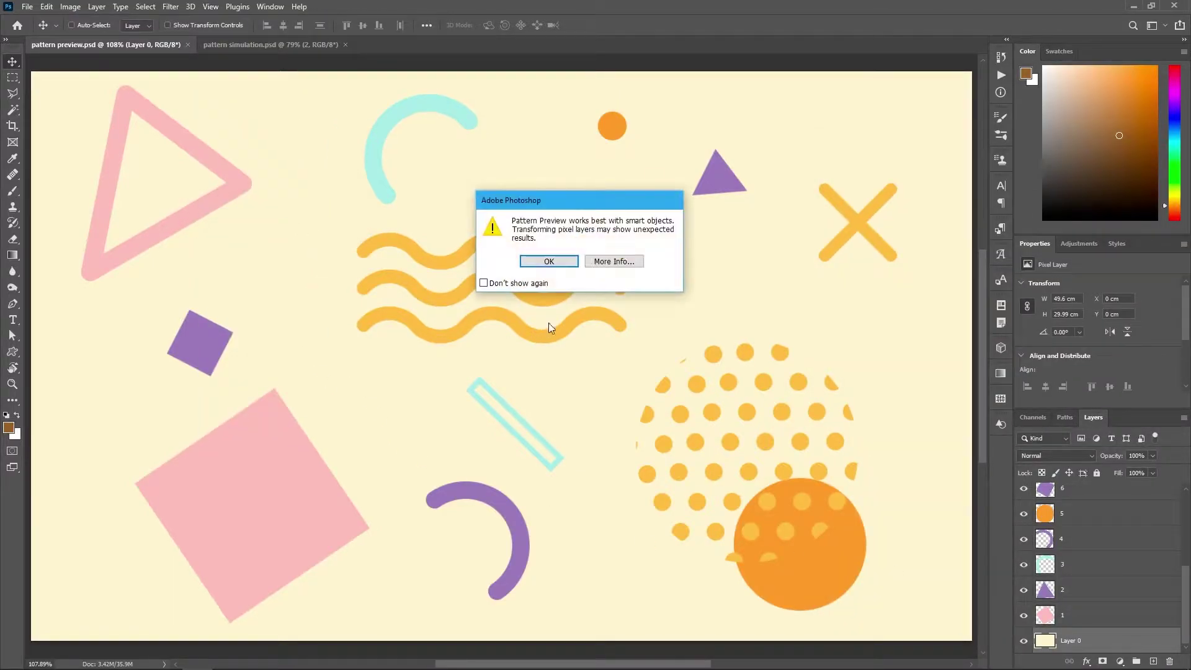
{"action": "left_click", "coordinate": [549, 262]}
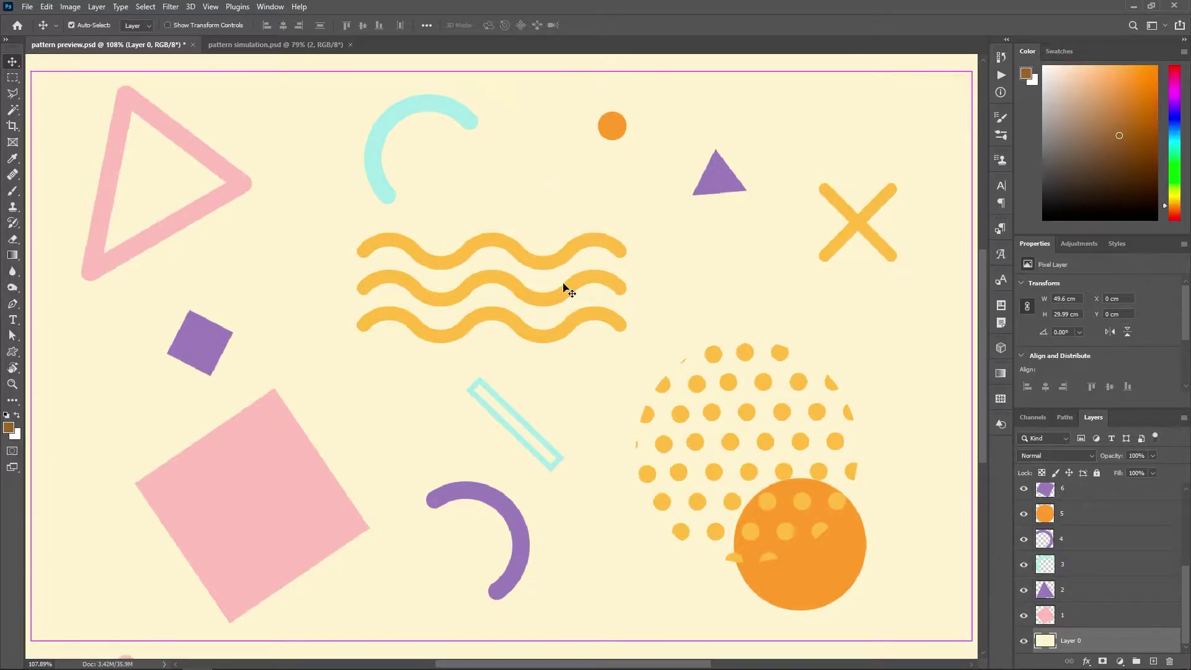
{"action": "key", "text": "ctrl+minus"}
{"action": "key", "text": "ctrl+minus"}
{"action": "key", "text": "ctrl+minus"}
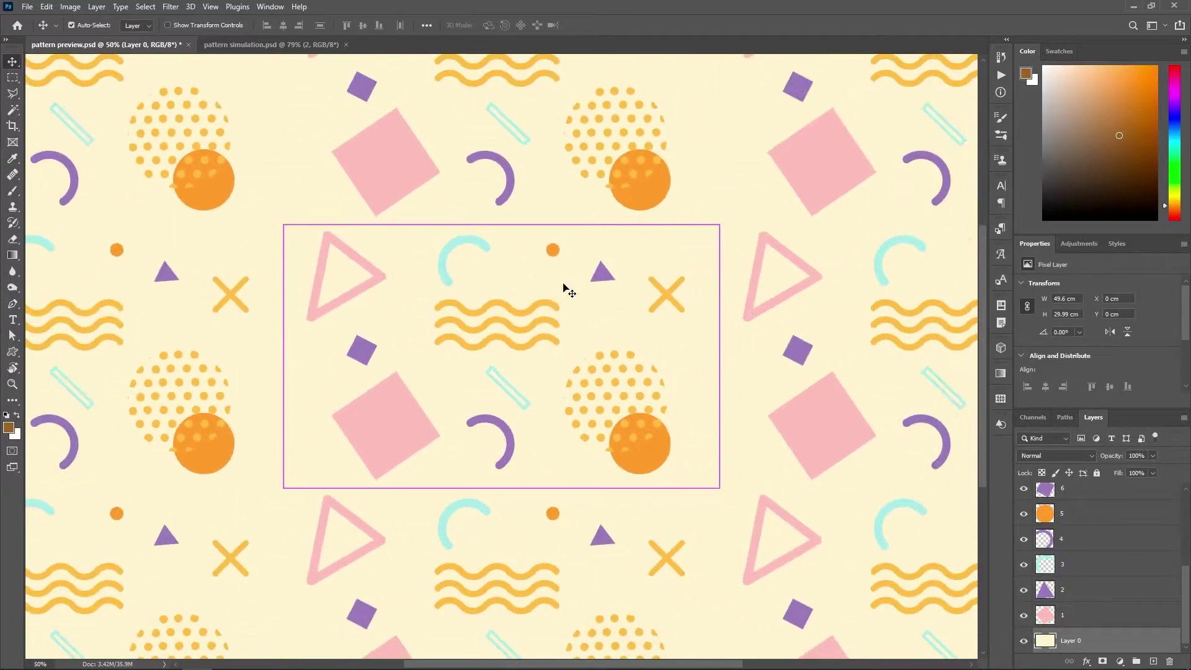
{"action": "key", "text": "ctrl+minus"}
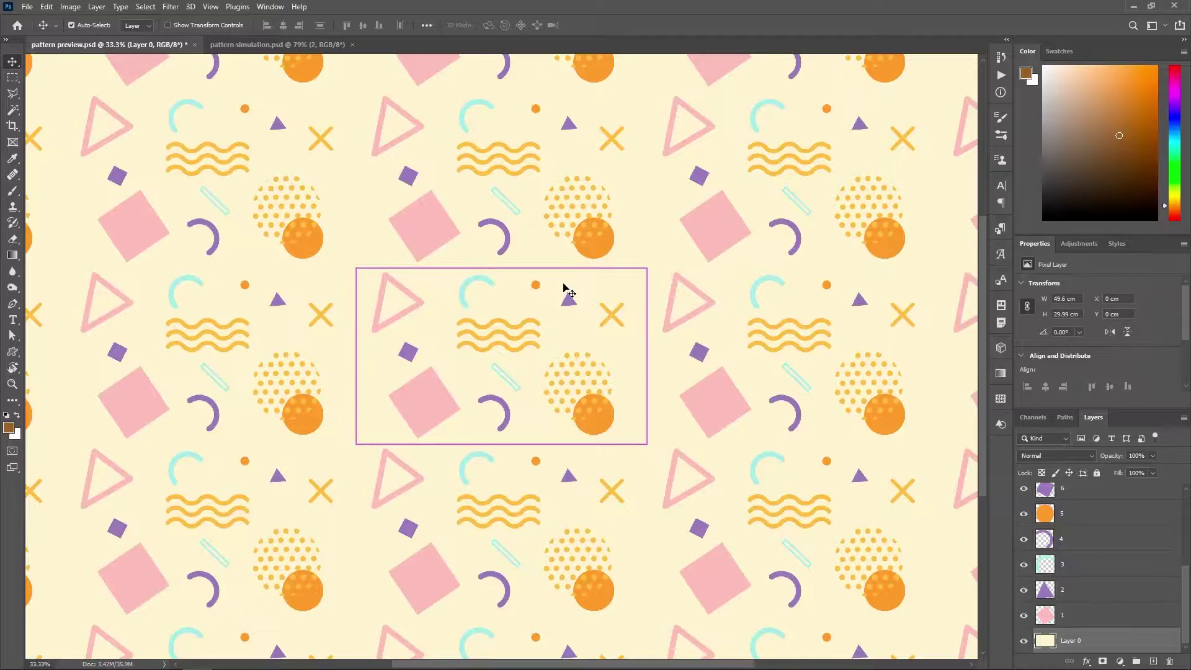
{"action": "key", "text": "ctrl+minus"}
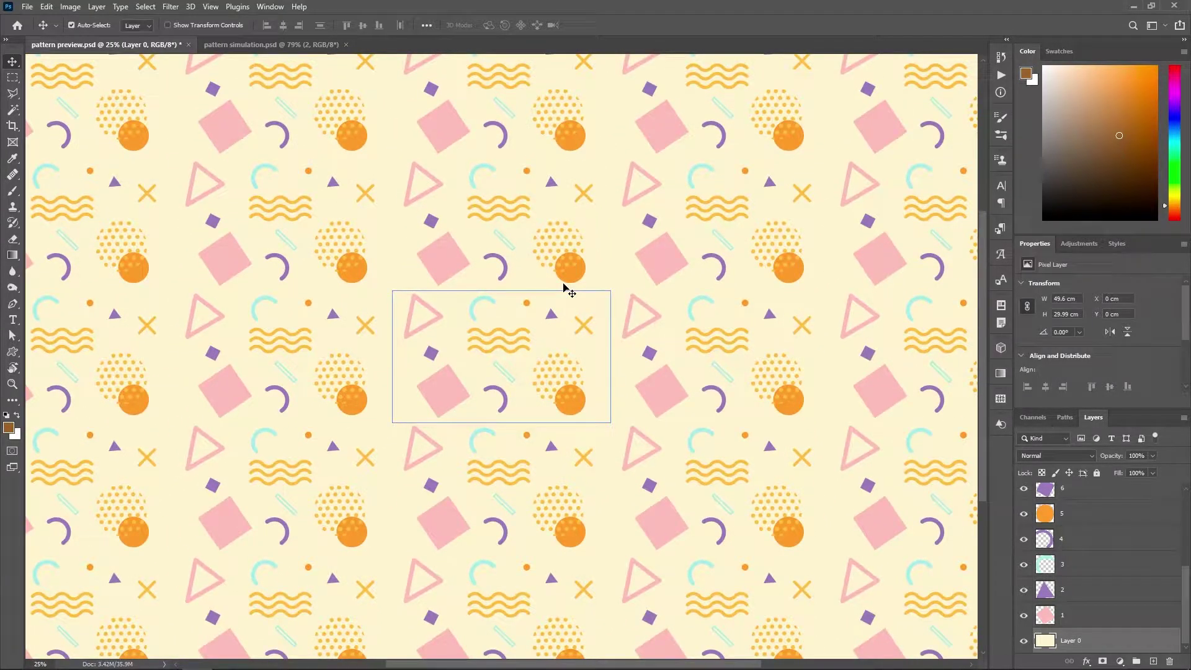
{"action": "key", "text": "ctrl+minus"}
{"action": "key", "text": "ctrl+minus"}
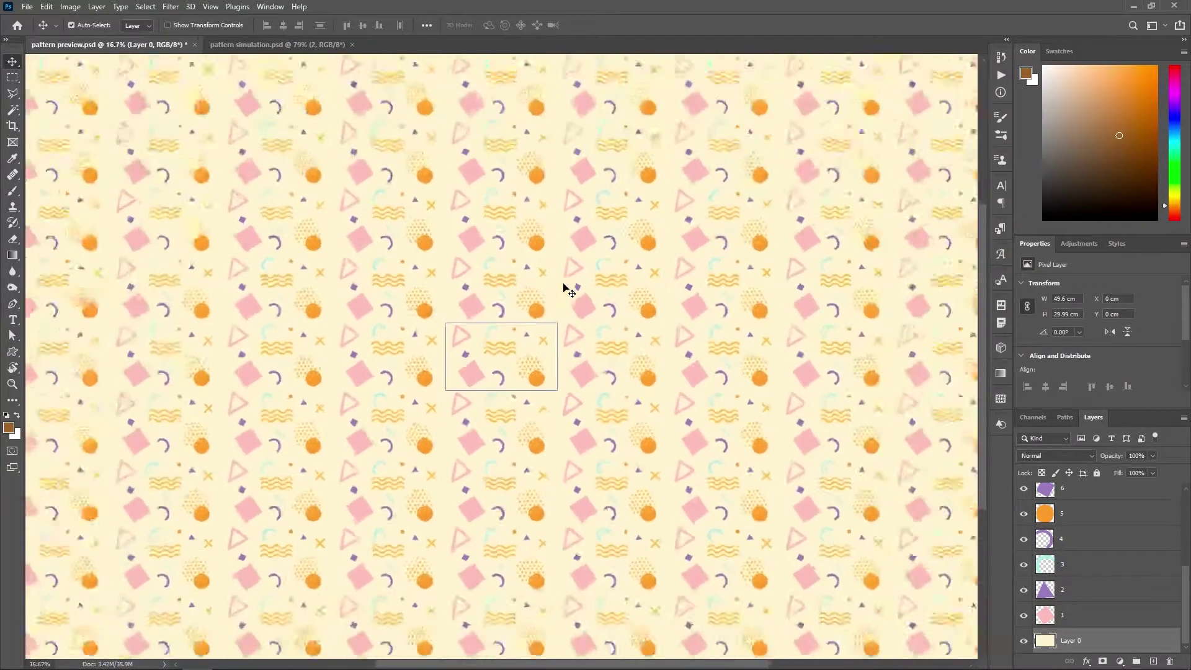
{"action": "key", "text": "ctrl+minus"}
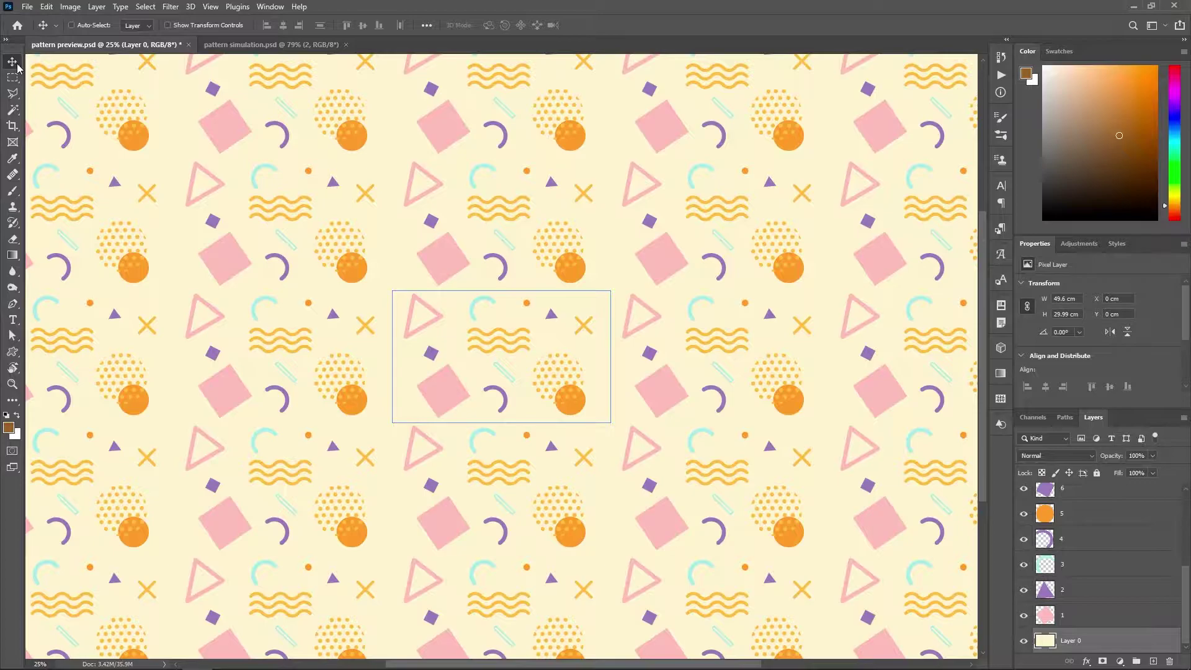
Move the orange circle onto the top edge, then reposition, enlarge and rotate the purple arc.
{"action": "left_click", "coordinate": [1071, 513]}
{"action": "left_click_drag", "start_coordinate": [385, 244], "coordinate": [393, 251]}
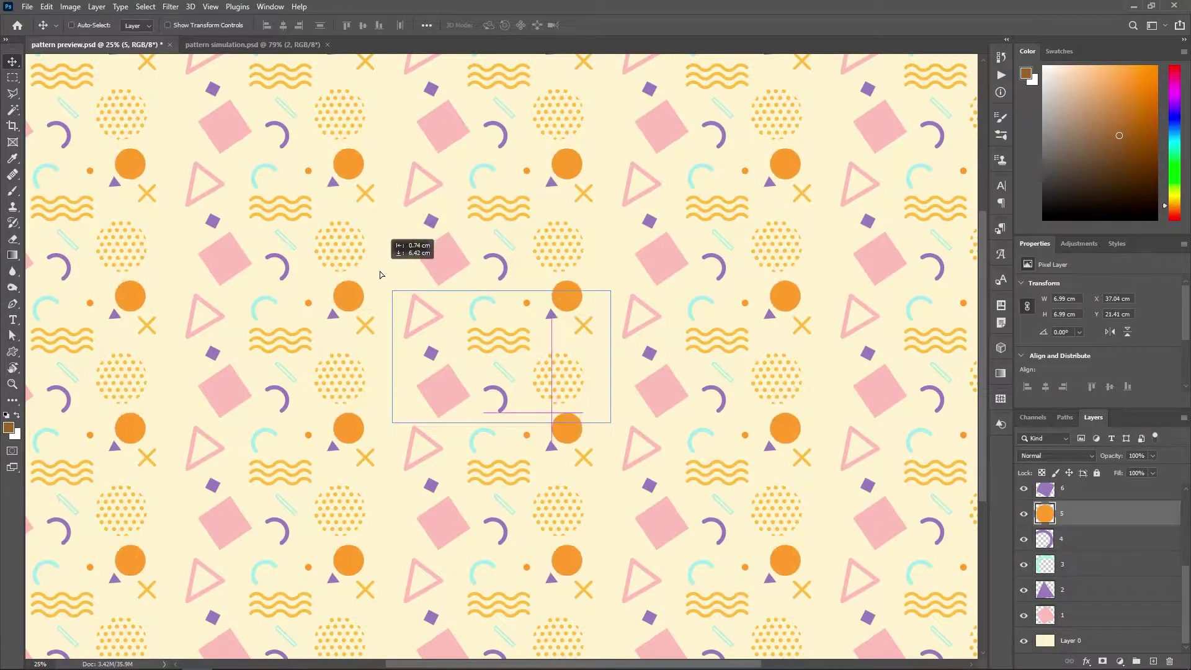
{"action": "left_click", "coordinate": [1064, 541]}
{"action": "left_click_drag", "start_coordinate": [494, 312], "coordinate": [485, 303]}
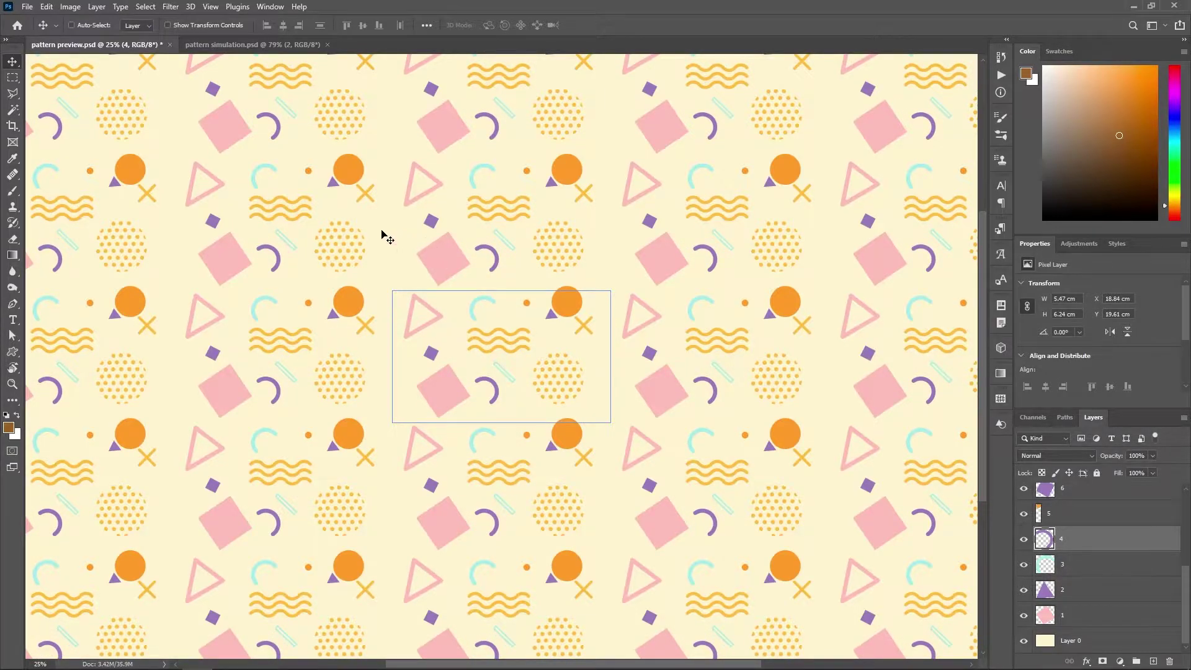
{"action": "key", "text": "ctrl+t"}
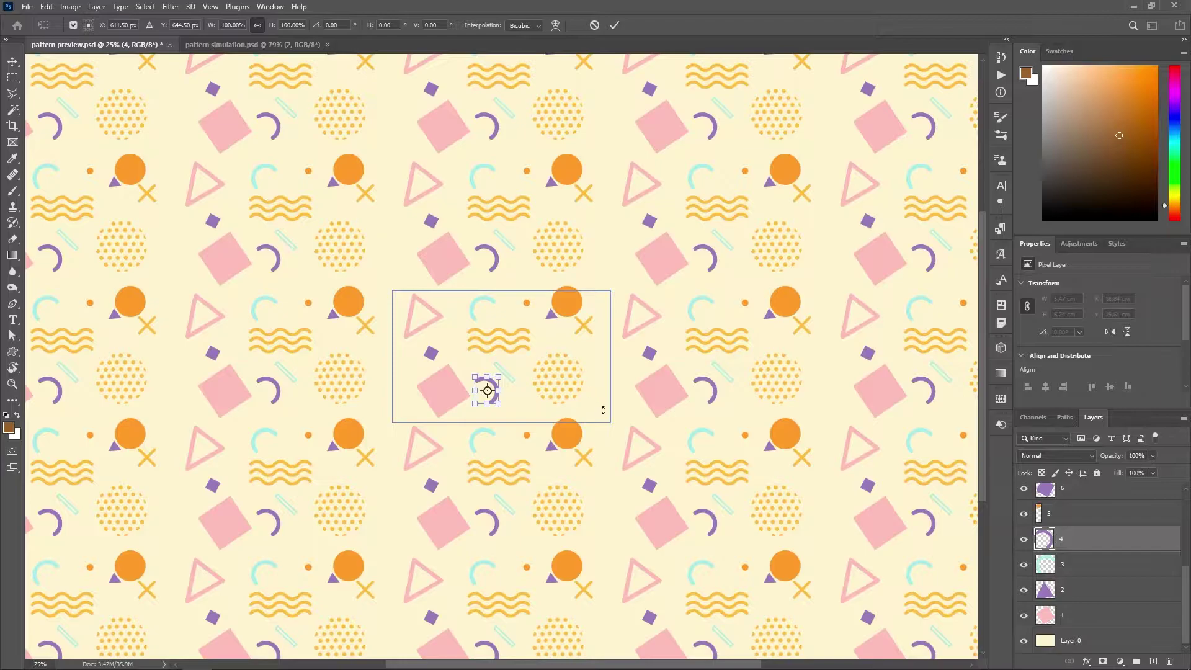
{"action": "mouse_move", "coordinate": [499, 401]}
{"action": "left_mouse_down"}
{"action": "mouse_move", "coordinate": [507, 410]}
{"action": "mouse_move", "coordinate": [502, 381]}
{"action": "left_mouse_up"}
{"action": "key", "text": "Escape"}
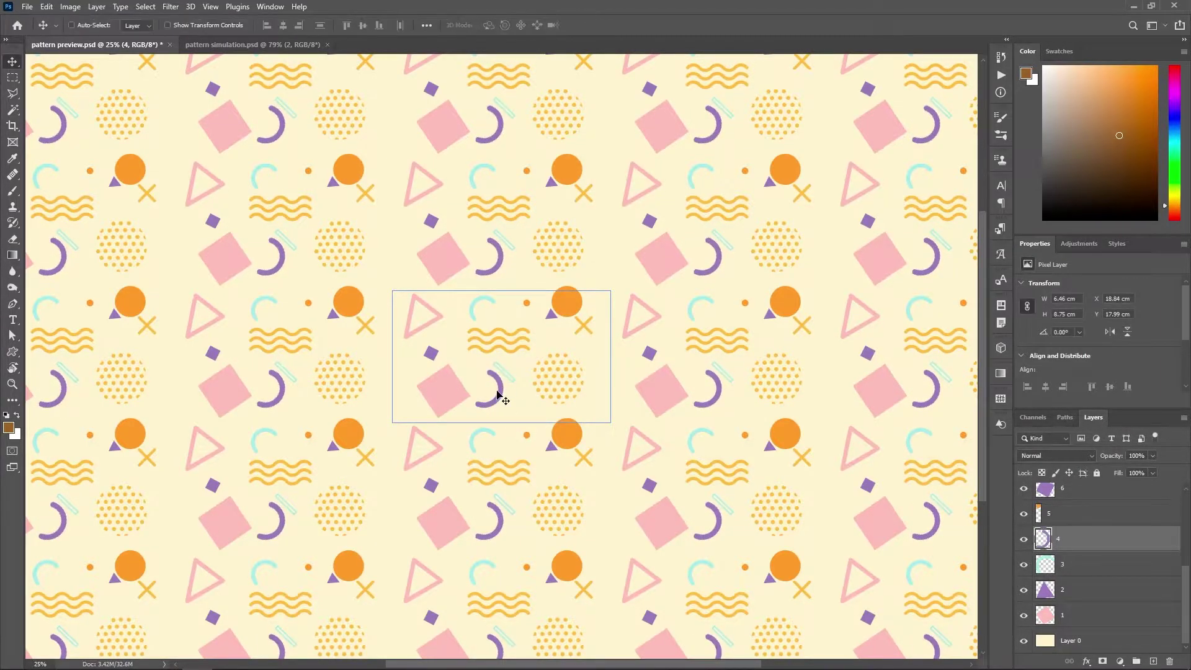
Draw a brown sunburst flower custom shape on the tile's edge.
{"action": "left_click", "coordinate": [13, 351]}
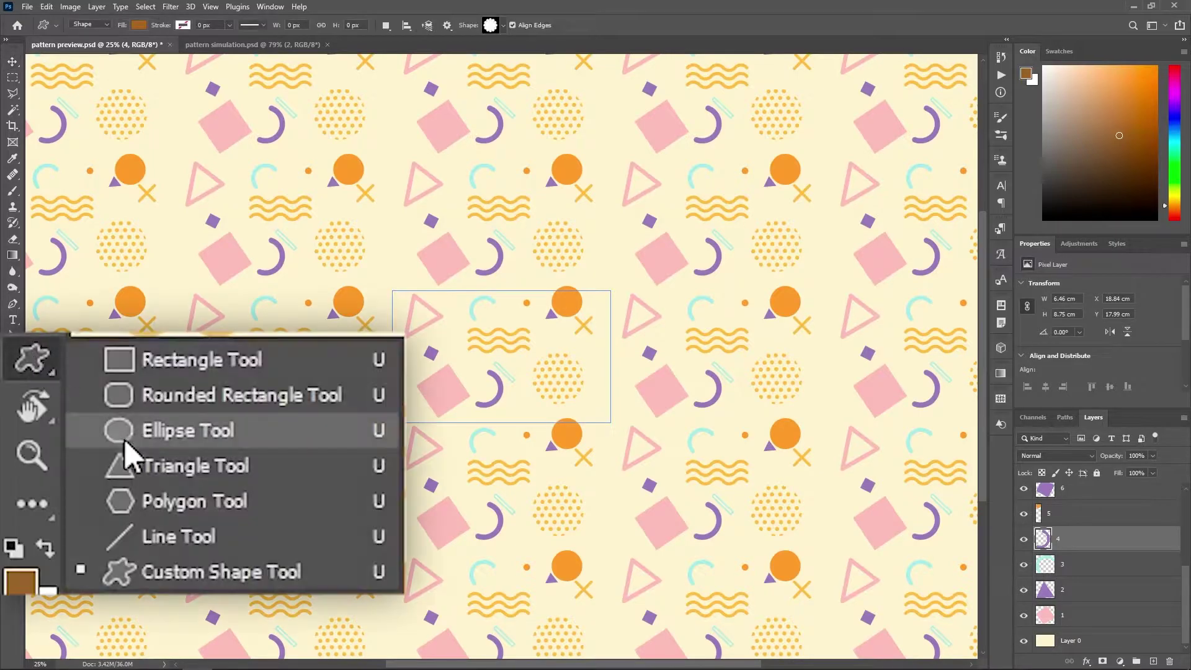
{"action": "left_click", "coordinate": [213, 574]}
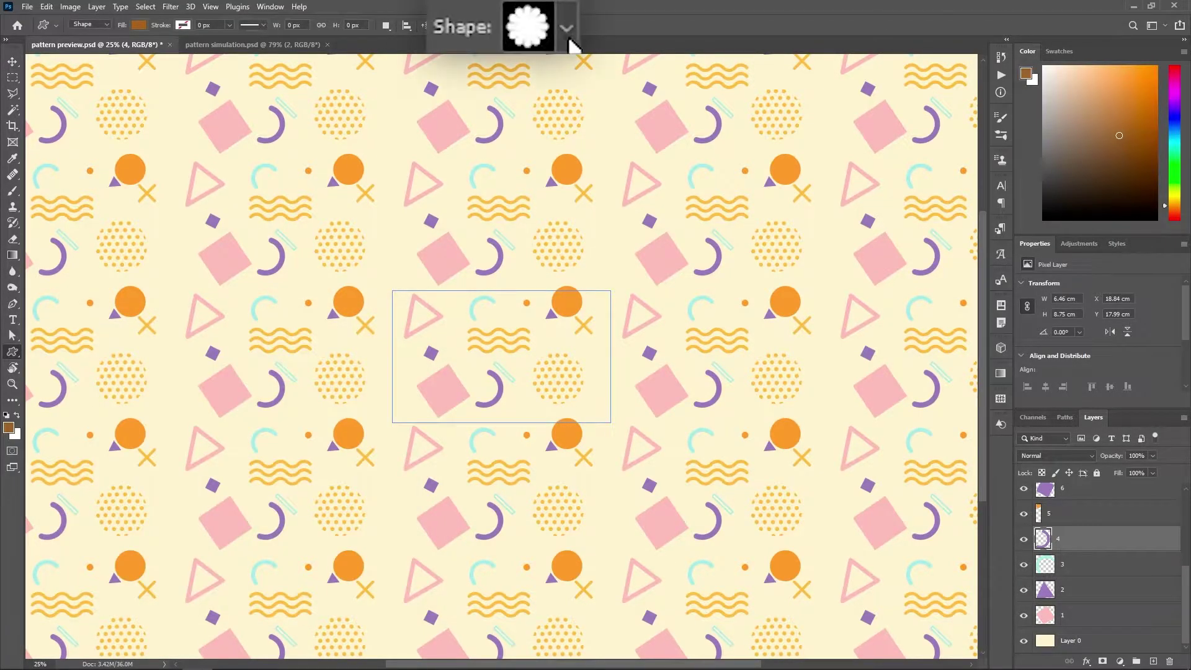
{"action": "left_click", "coordinate": [502, 26]}
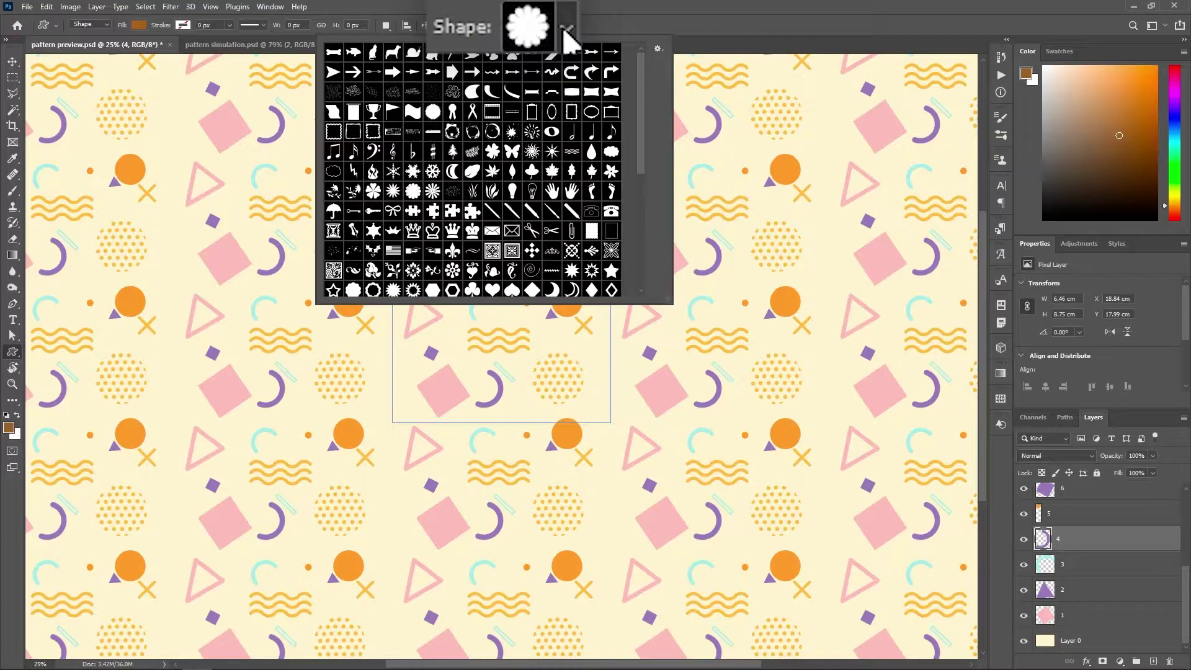
{"action": "left_click", "coordinate": [433, 192]}
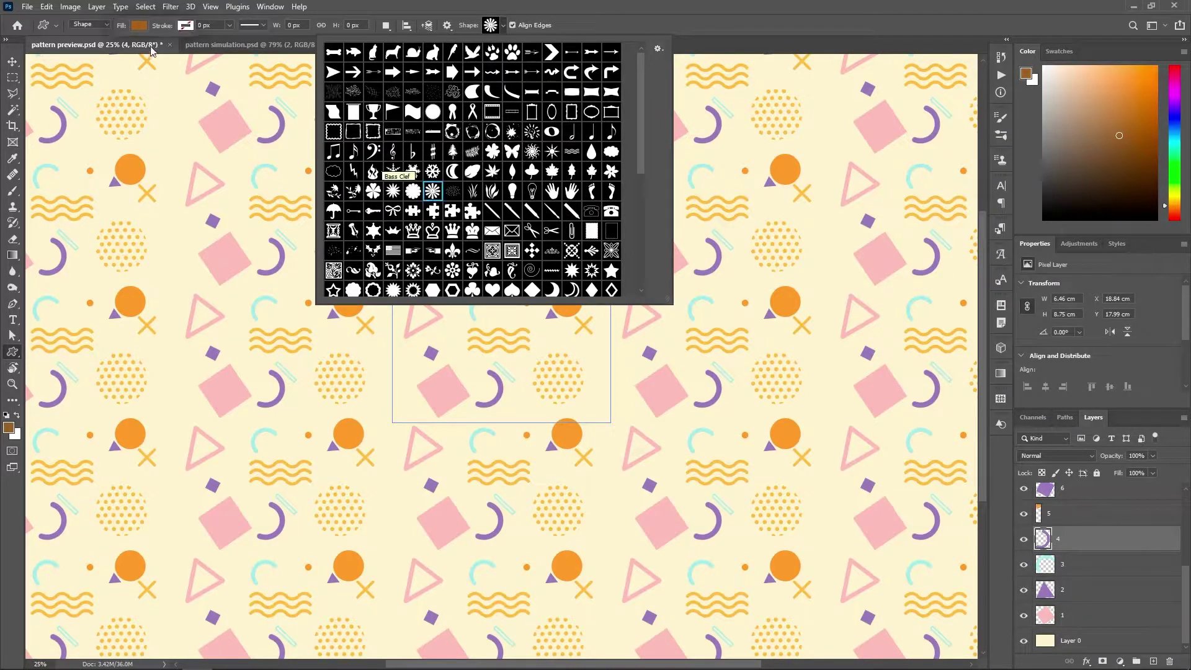
{"action": "left_click", "coordinate": [140, 26]}
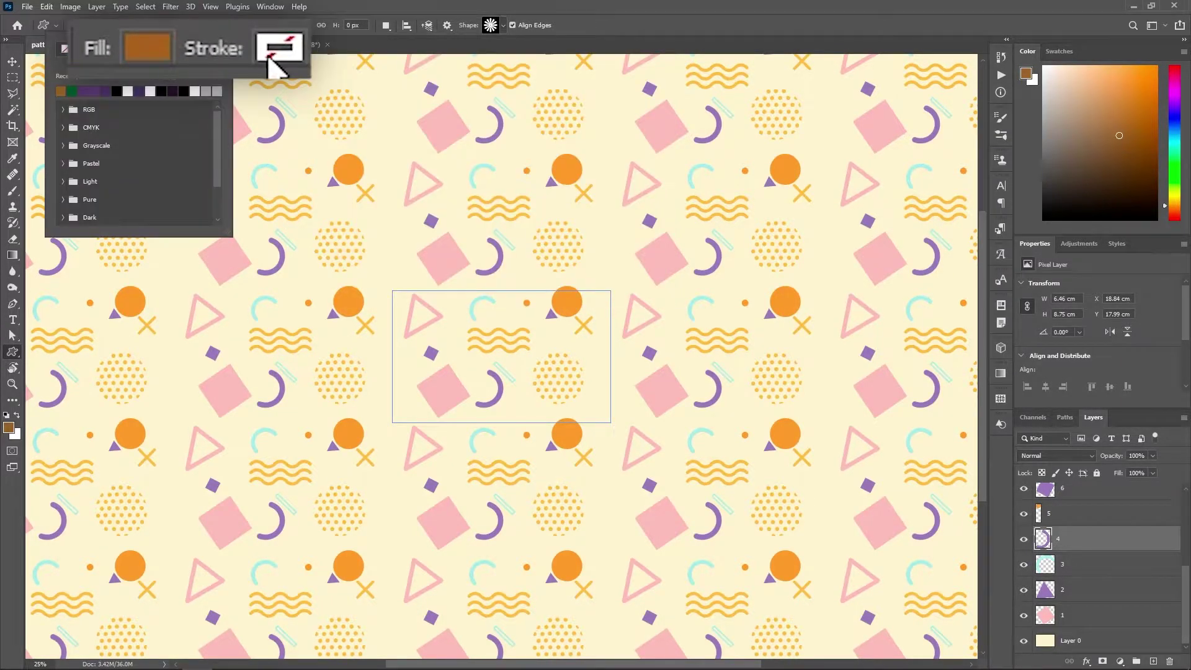
{"action": "left_click_drag", "start_coordinate": [379, 116], "coordinate": [412, 158]}
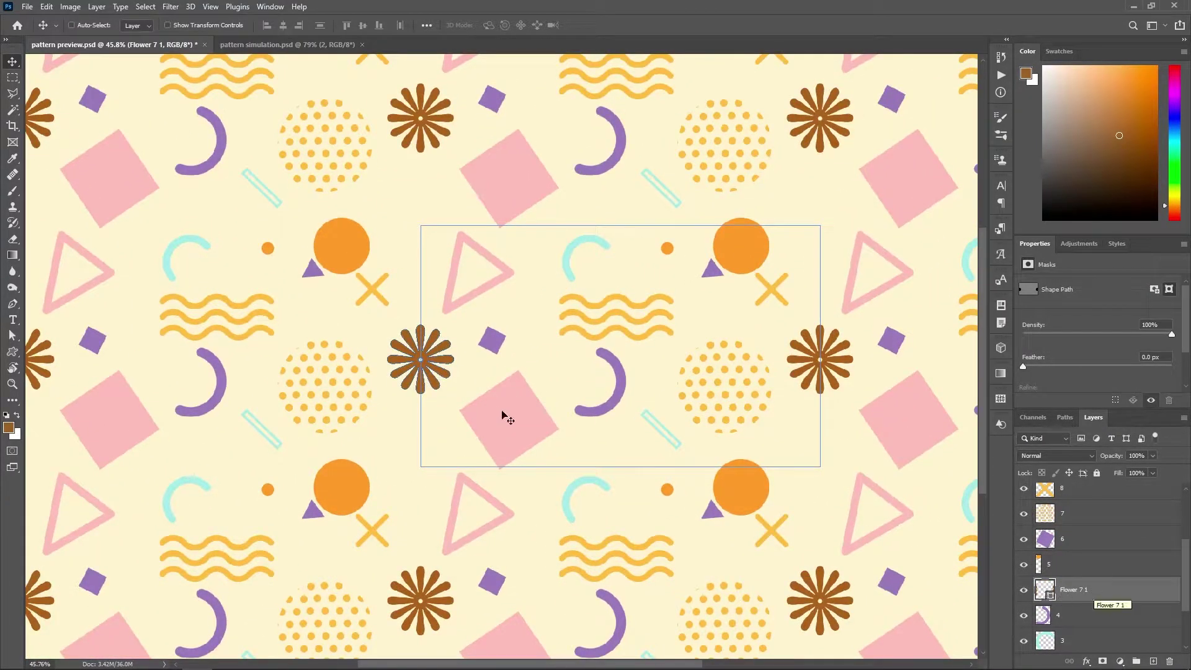
Rasterize the flower layer, turn off Pattern Preview and fit the tile to the window.
{"action": "right_click", "coordinate": [1115, 593]}
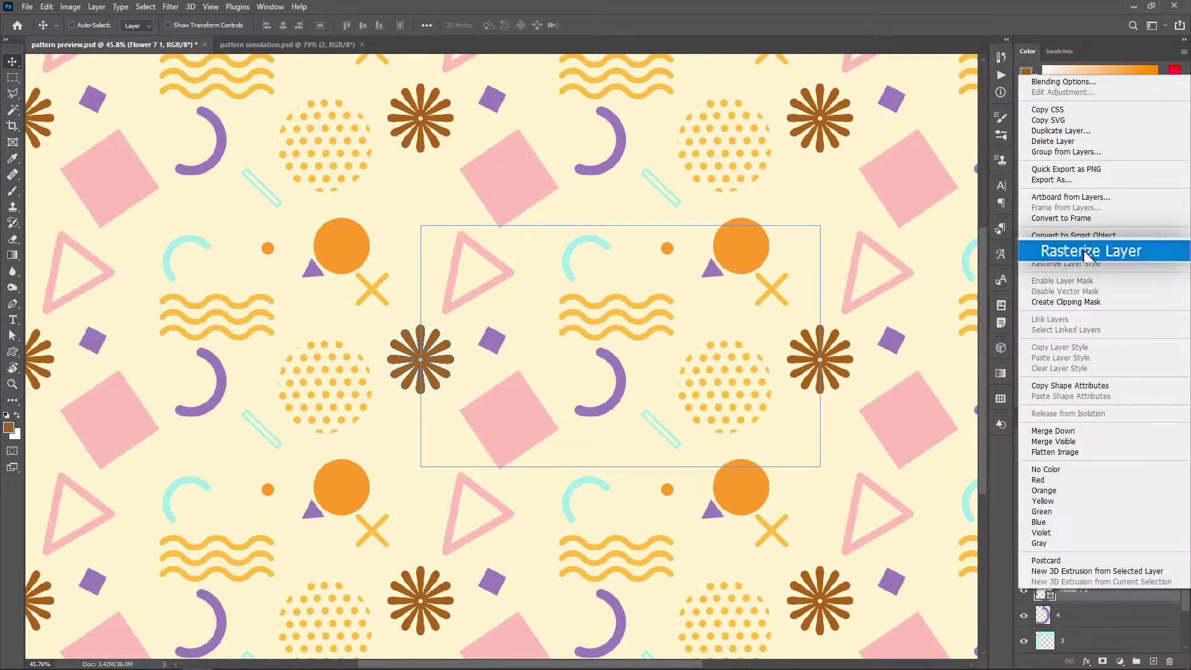
{"action": "left_click", "coordinate": [1165, 249]}
{"action": "left_click", "coordinate": [210, 6]}
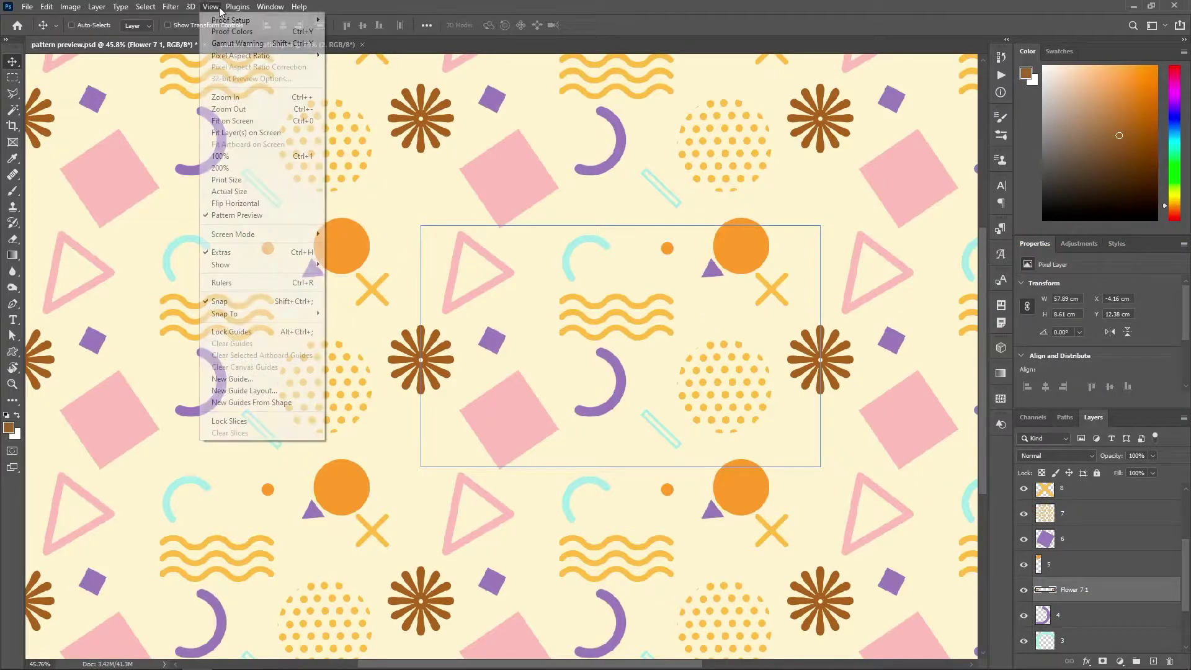
{"action": "left_click", "coordinate": [251, 204]}
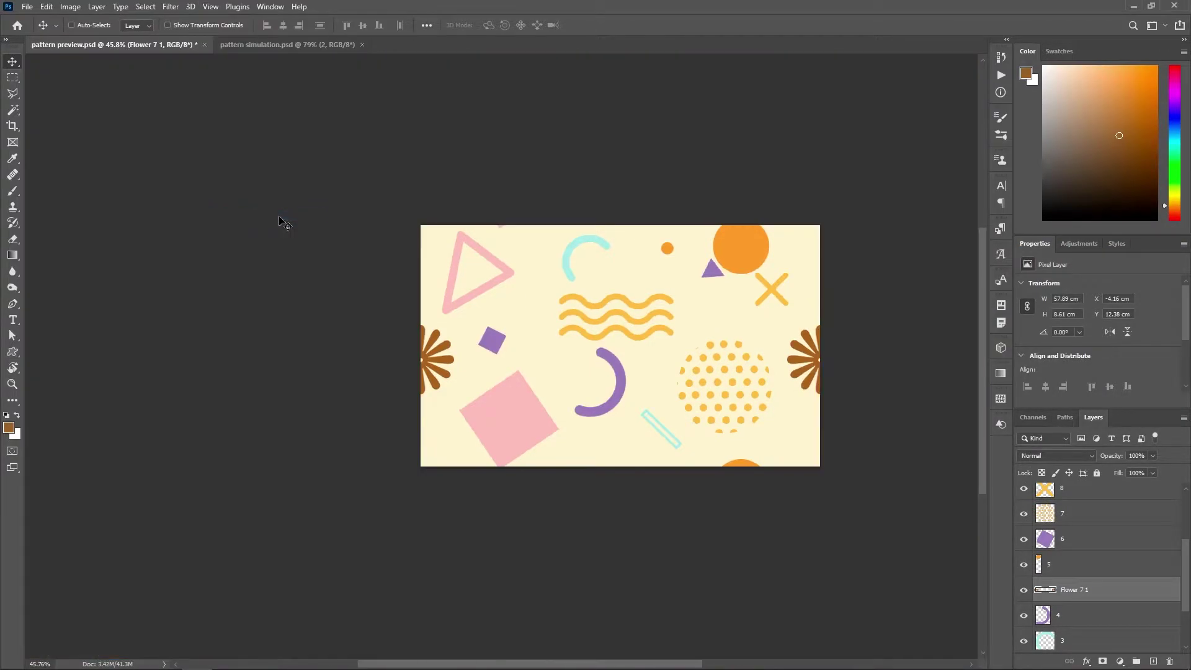
{"action": "key", "text": "ctrl+0"}
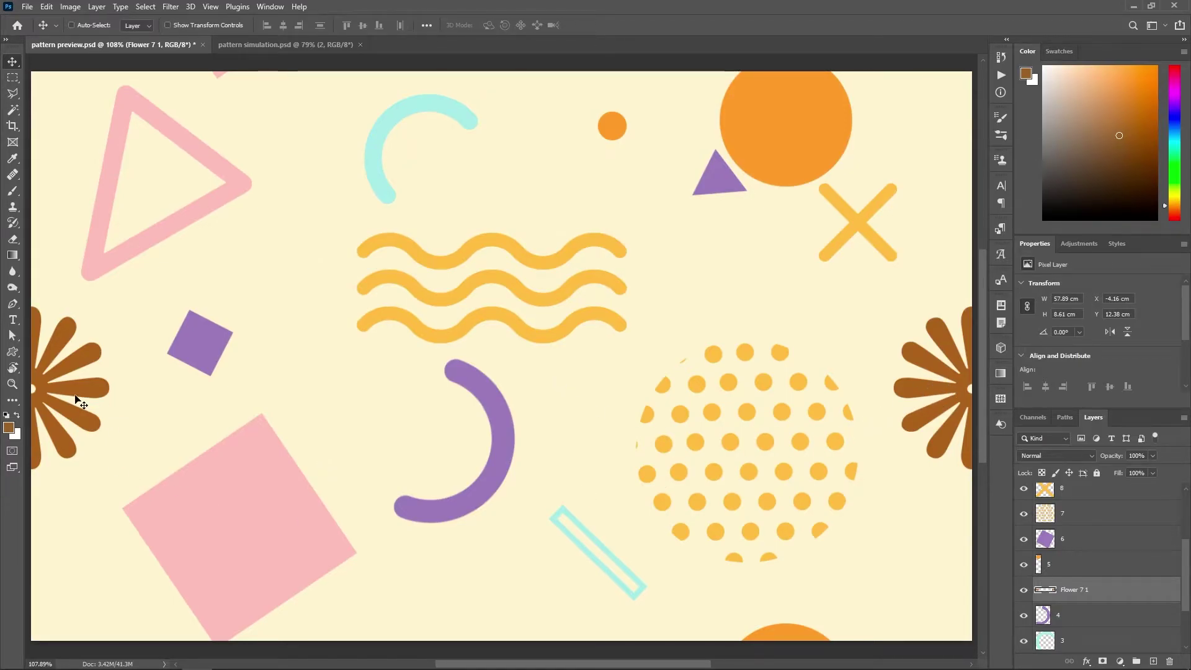
Define the tile as a new pattern and switch to the purple '2' document.
{"action": "left_click", "coordinate": [46, 7]}
{"action": "left_click", "coordinate": [186, 358]}
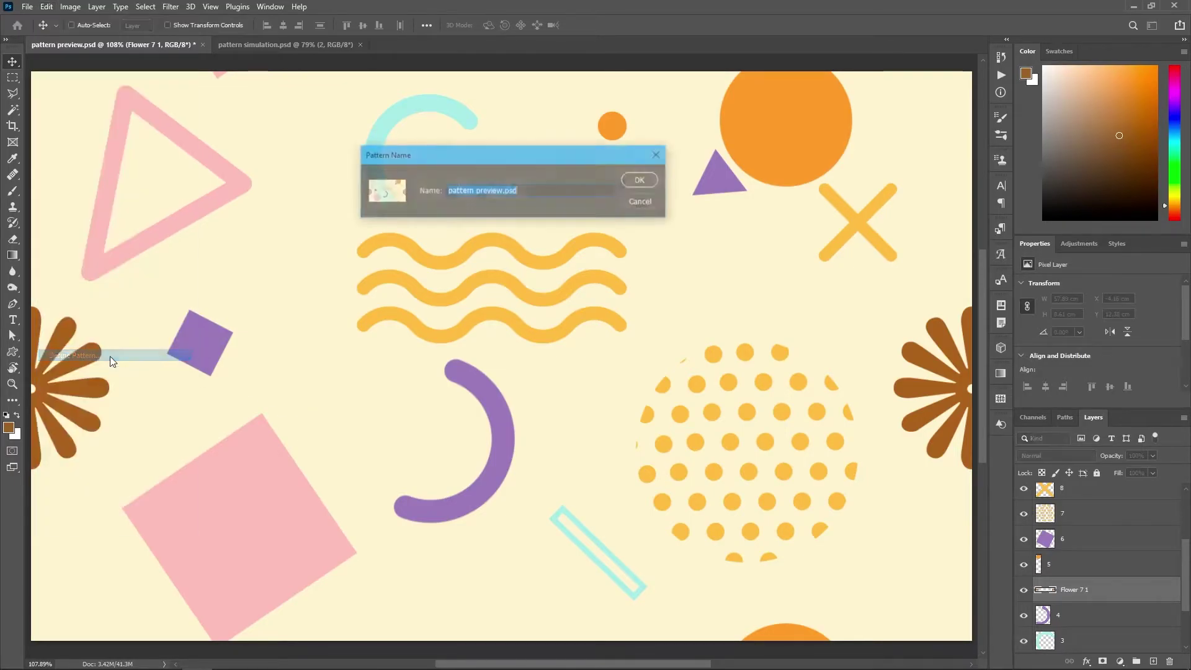
{"action": "left_click", "coordinate": [642, 183]}
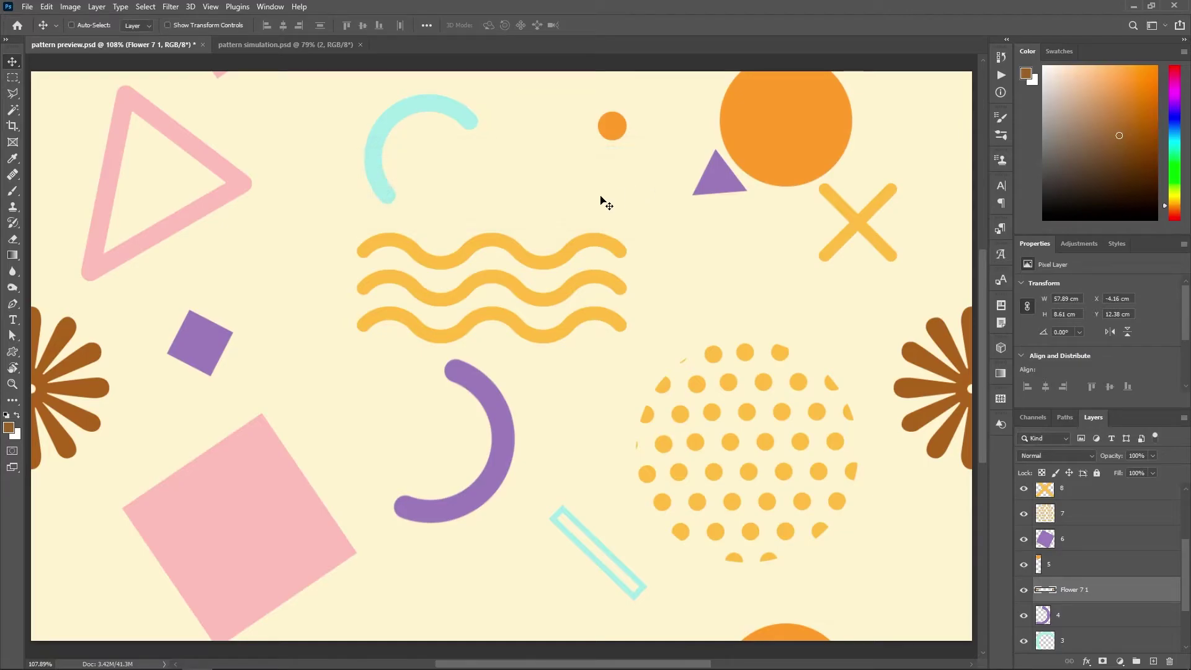
{"action": "key", "text": "ctrl+Tab"}
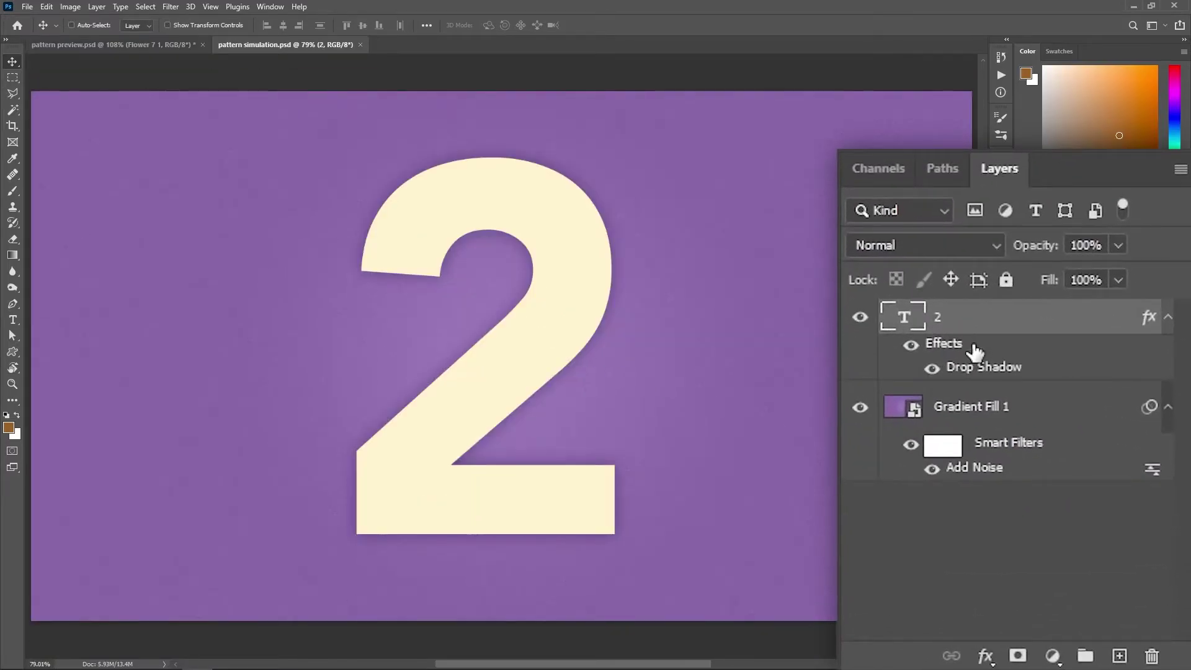
Give the '2' a Pattern Overlay using the new geometric tile, shifted into position.
{"action": "left_click", "coordinate": [988, 655]}
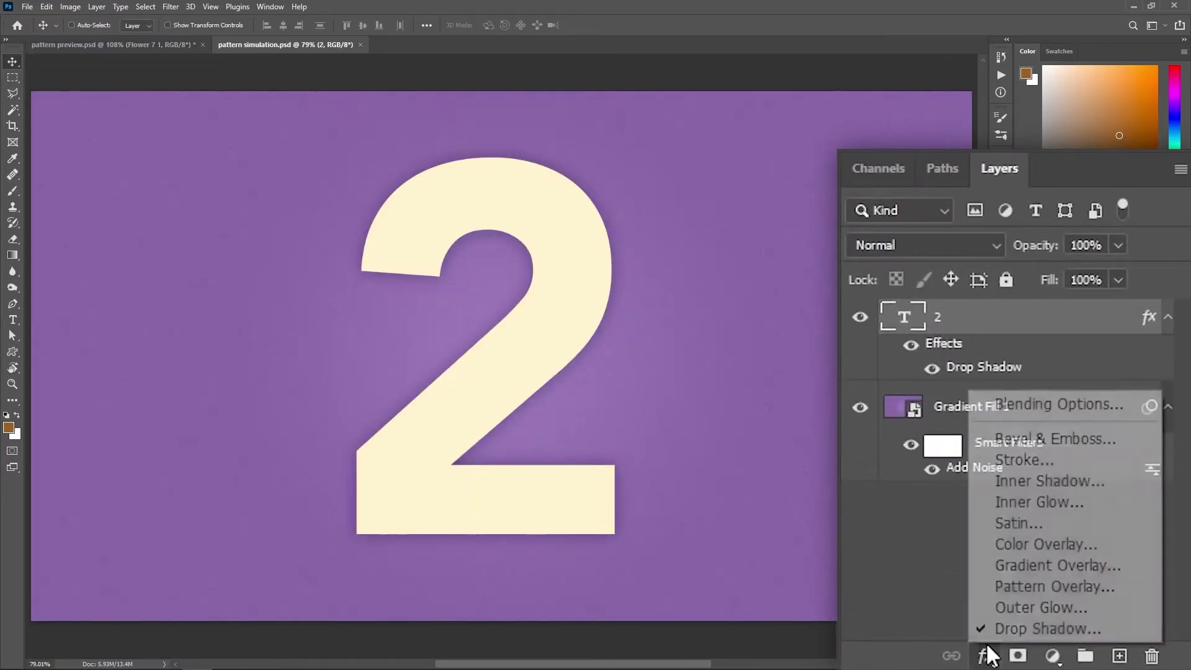
{"action": "left_click", "coordinate": [1021, 579]}
{"action": "left_click", "coordinate": [959, 180]}
{"action": "scroll", "coordinate": [1022, 308], "scroll_direction": "down", "scroll_amount": 5}
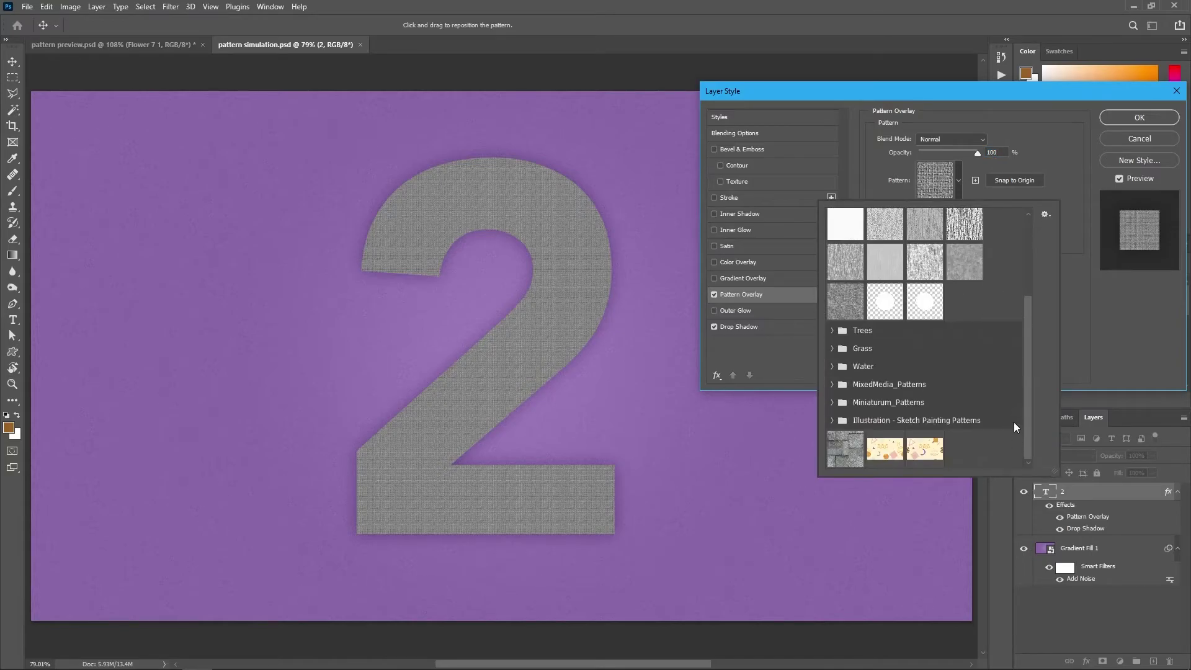
{"action": "left_click", "coordinate": [924, 453]}
{"action": "left_click", "coordinate": [1075, 296]}
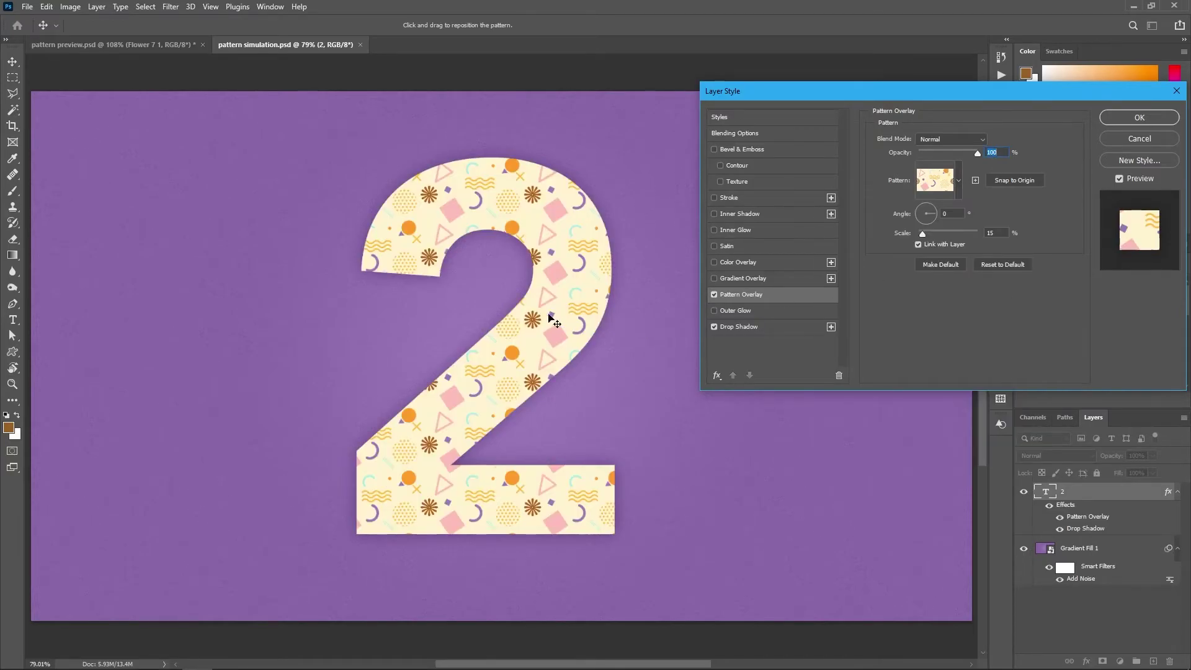
{"action": "left_click_drag", "start_coordinate": [552, 320], "coordinate": [545, 319]}
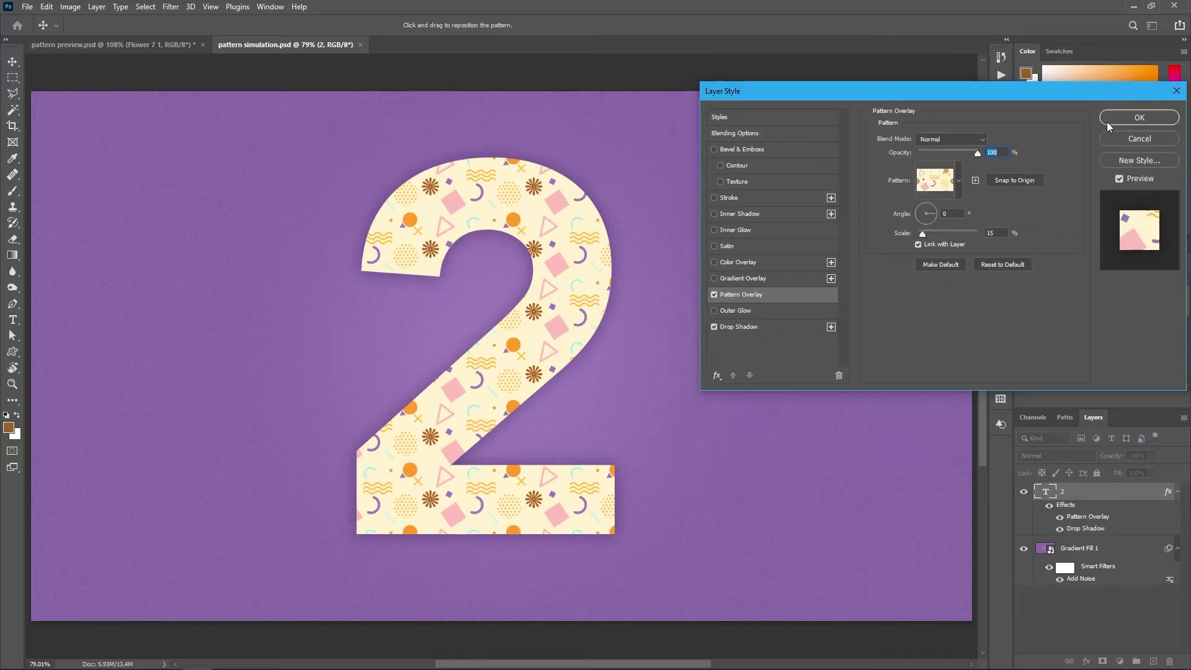
{"action": "left_click", "coordinate": [1107, 123]}
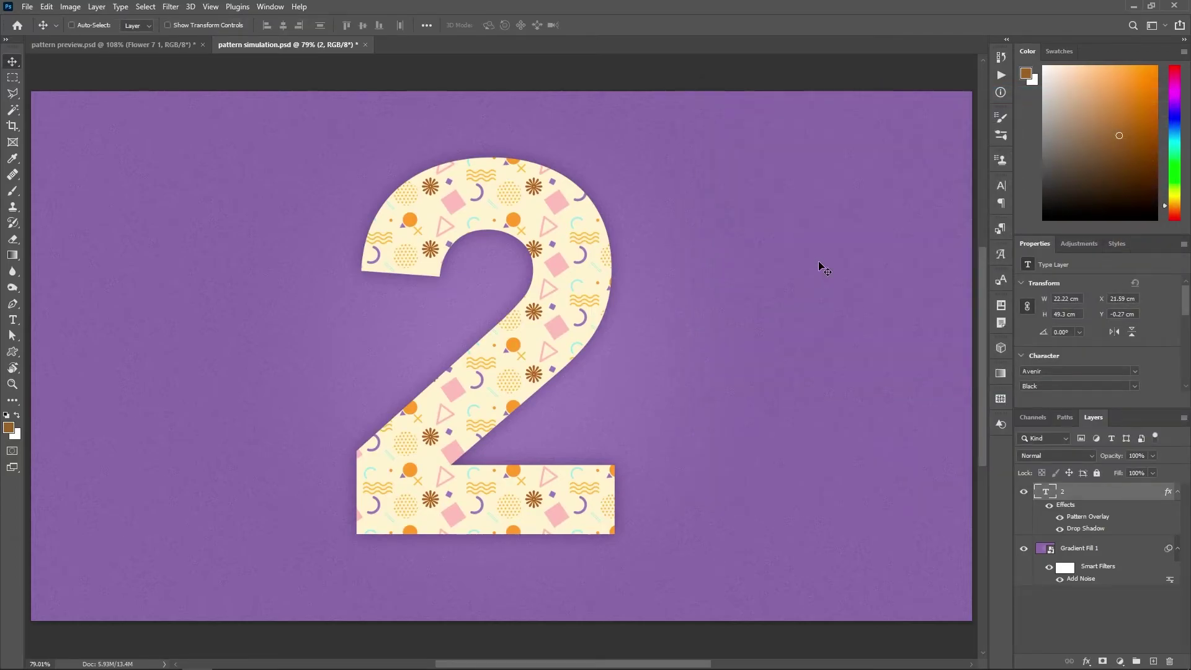